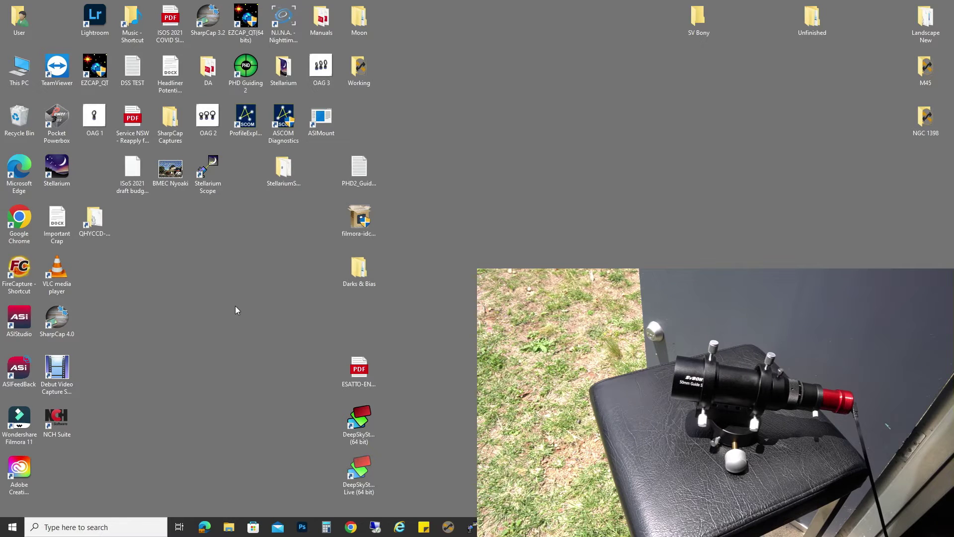
Step: Launch SharpCap 4.0 and preview live video from the ZWO ASI174MM Mini camera
double_click(63, 319)
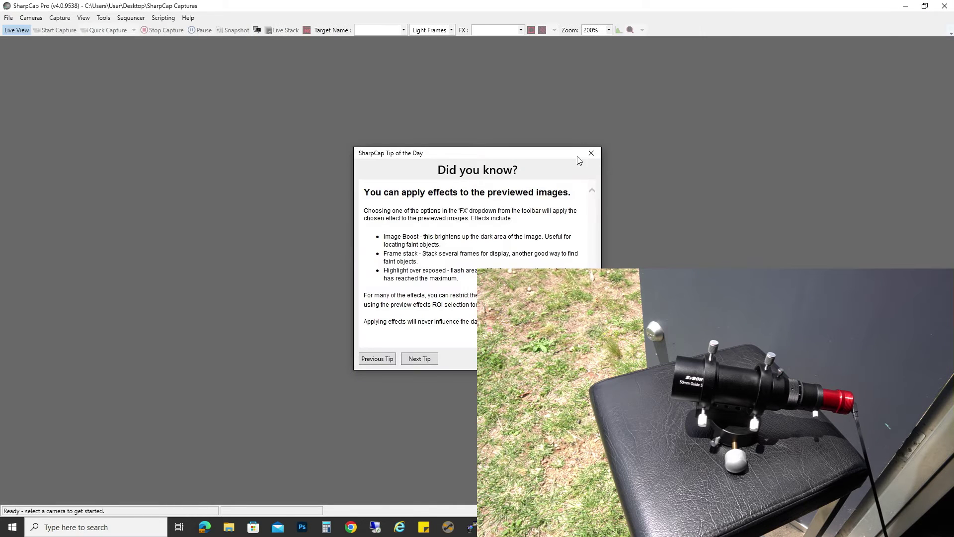
left_click(591, 153)
left_click(30, 18)
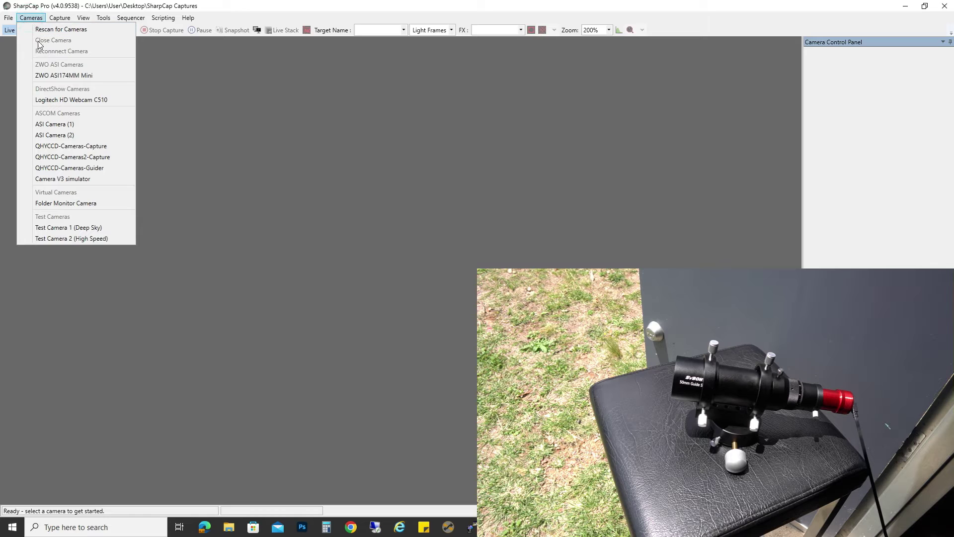
left_click(68, 77)
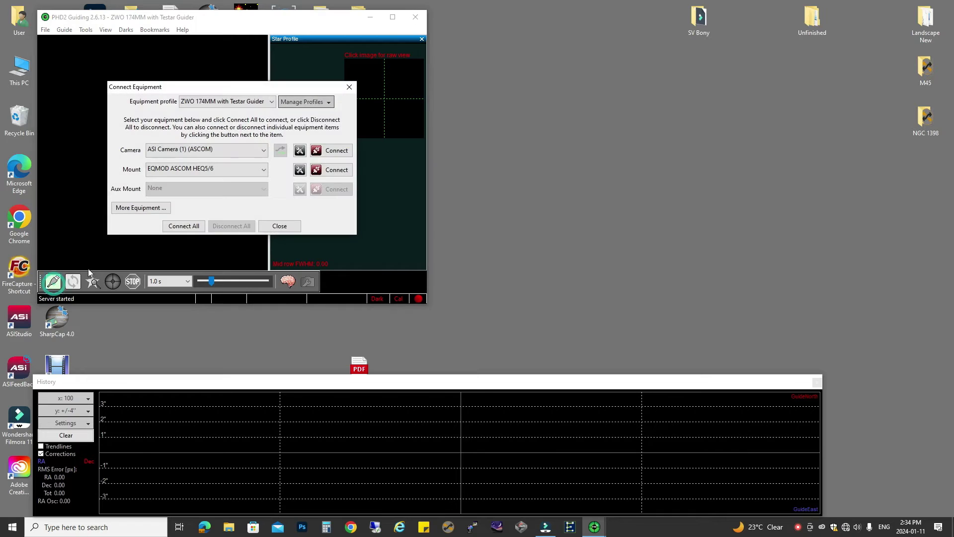
Step: Start a new PHD2 profile with the wizard, using ASI Camera (1) as guide camera
left_click(327, 102)
left_click(321, 114)
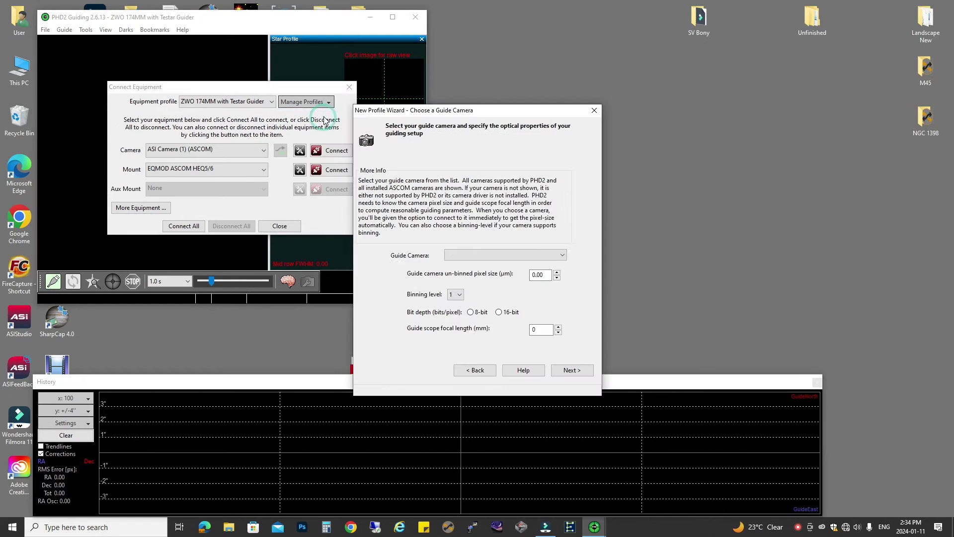
left_click(547, 255)
left_click(544, 282)
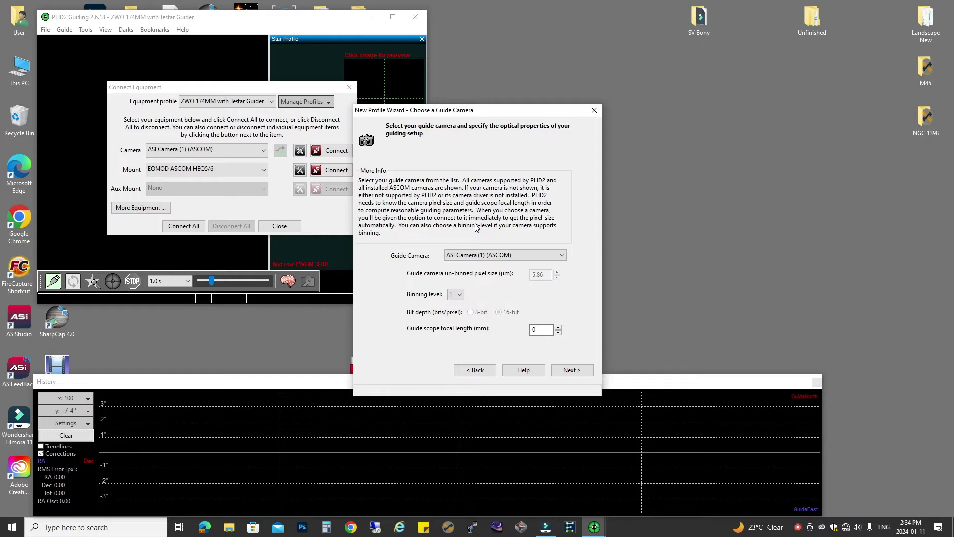
left_click(571, 369)
left_click(534, 262)
Step: Choose the EQMOD ASCOM HEQ5/6 mount, skip AO and rotator, and name the profile 'ZWO 174MM with SV BONY'
left_click(530, 280)
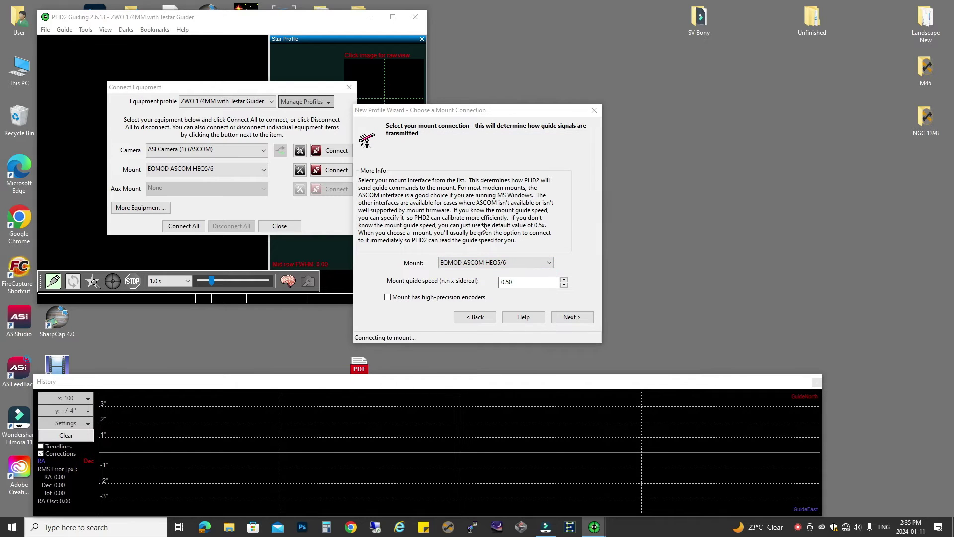
left_click(572, 316)
left_click(239, 141)
left_click(572, 248)
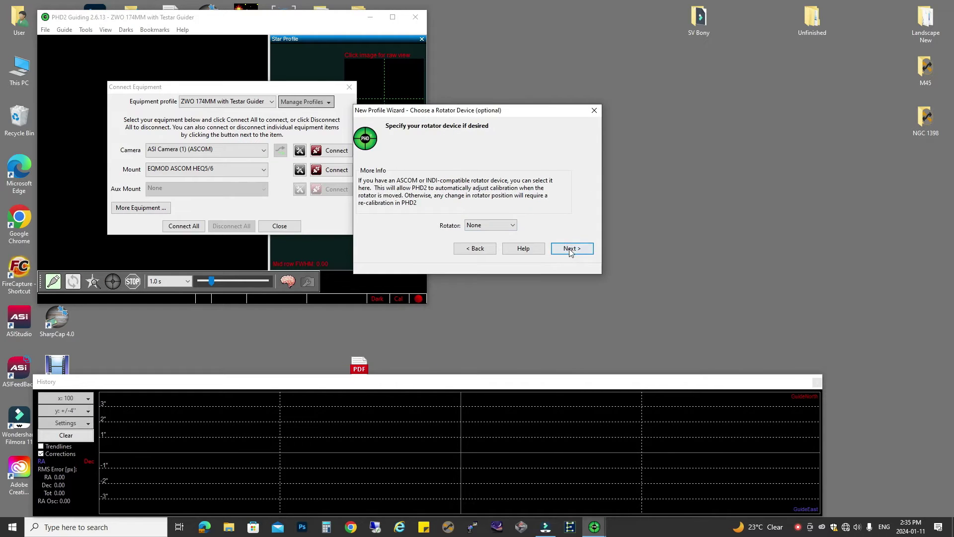
left_click(572, 248)
left_click(478, 245)
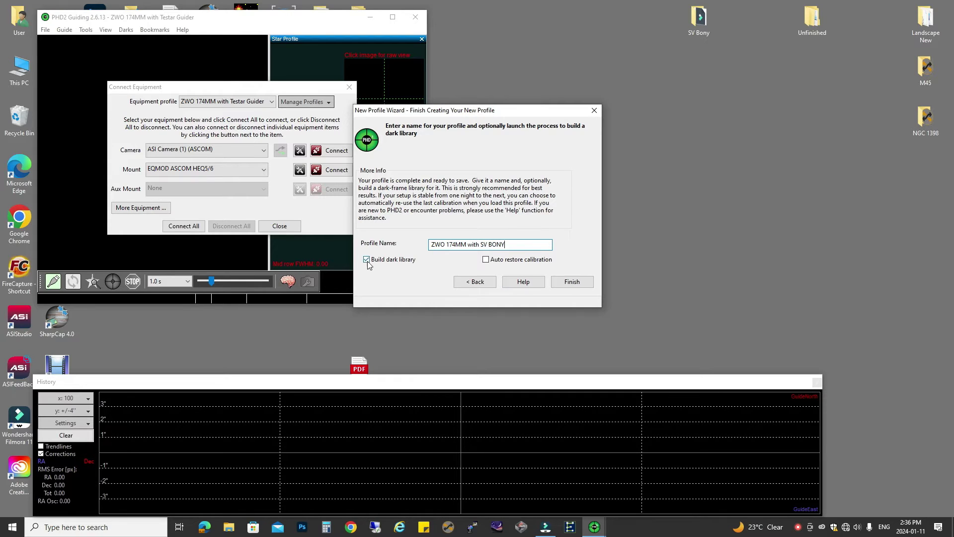
left_click(555, 282)
Step: Let the dark library build to completion, then close the equipment connection dialog
left_click(306, 214)
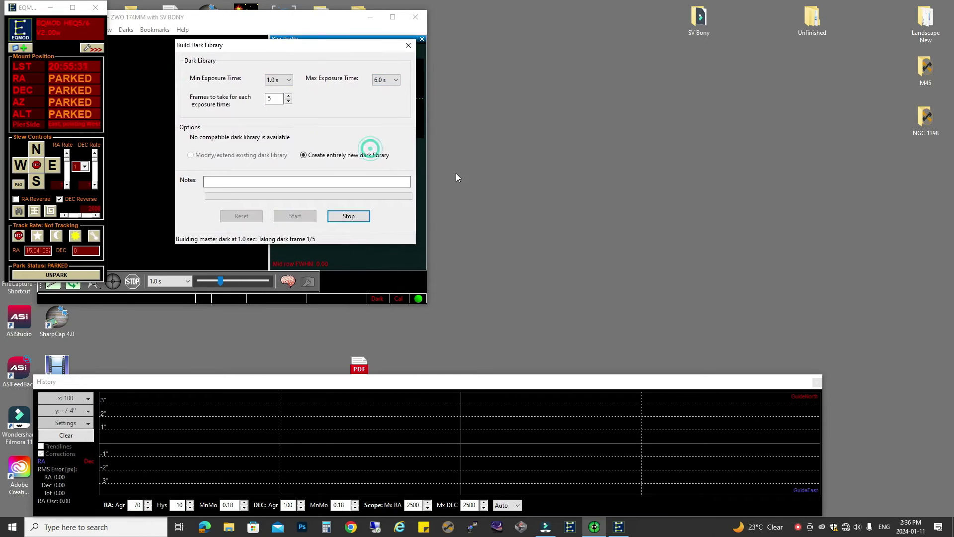
left_click_drag(236, 48, 517, 67)
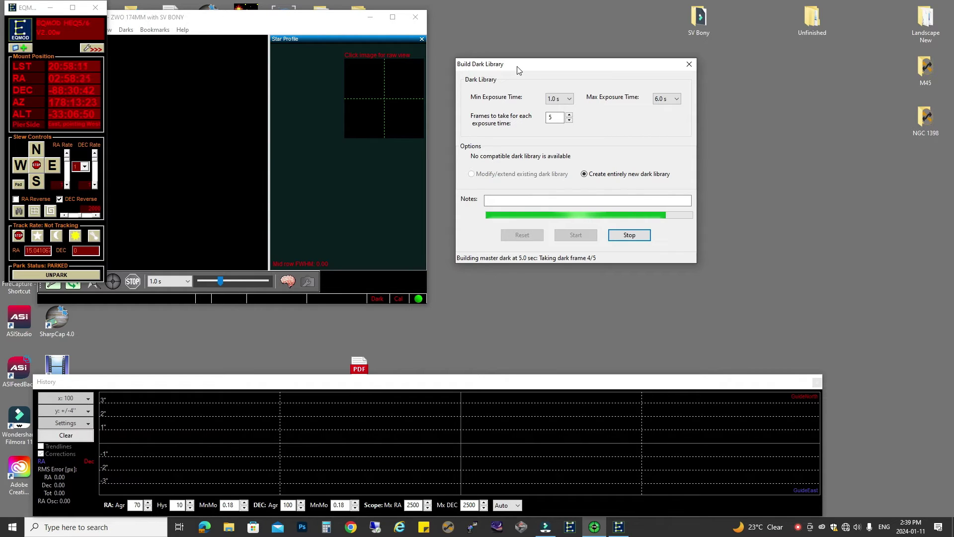
left_click(543, 269)
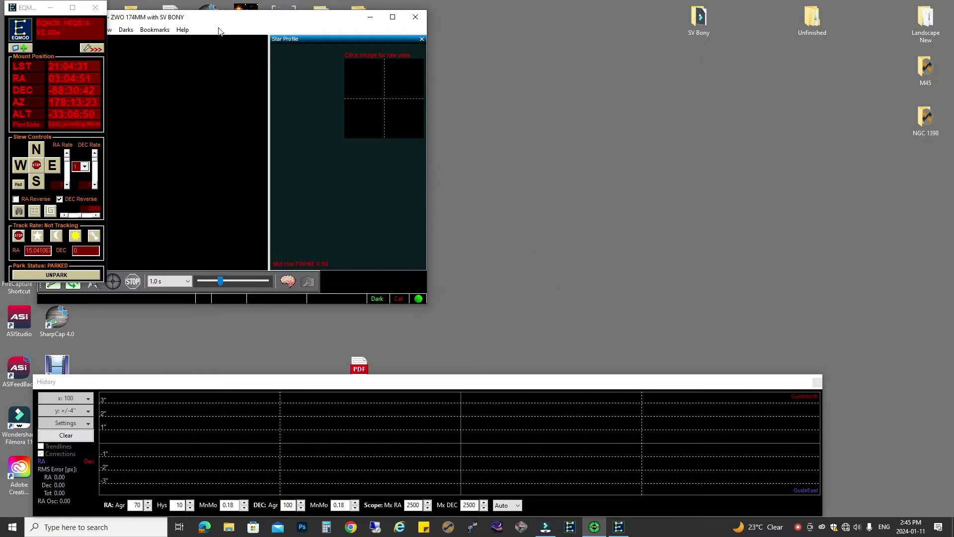
left_click_drag(219, 20, 311, 33)
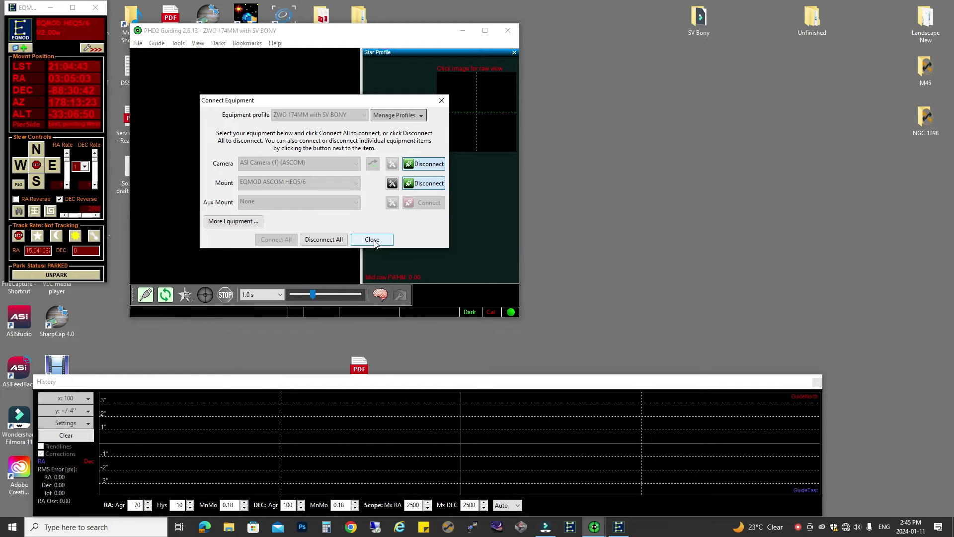
left_click(373, 239)
key("super+d")
Step: In Sequence Generator Pro, load the EDGE HD 9.25 QHY268M HYPERSTAR equipment profile
left_click(448, 526)
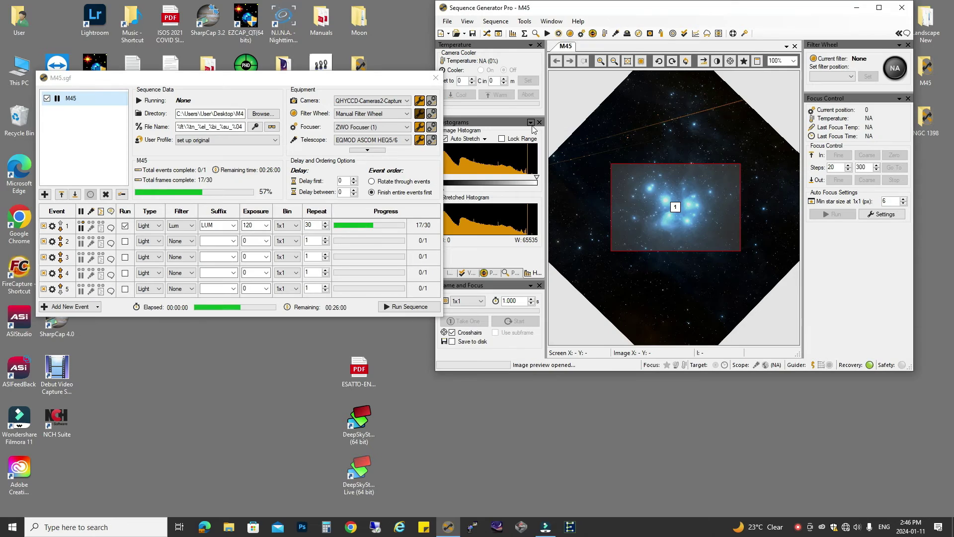
left_click(524, 21)
mouse_move(447, 21)
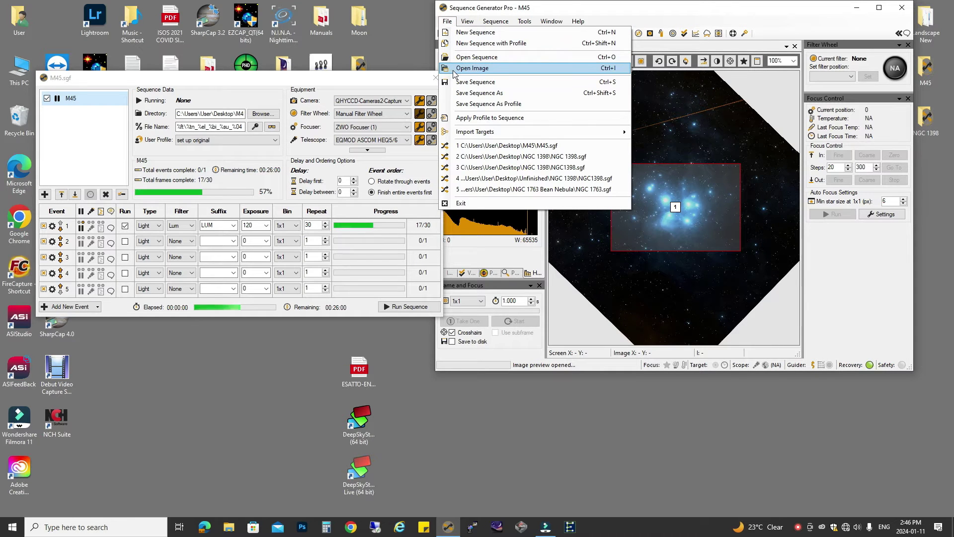
left_click(524, 21)
left_click(547, 32)
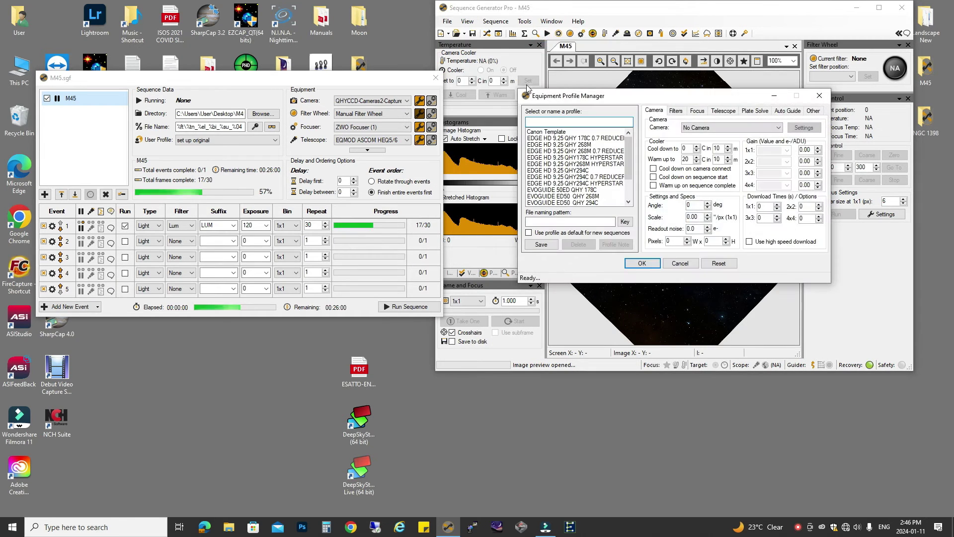
left_click(586, 164)
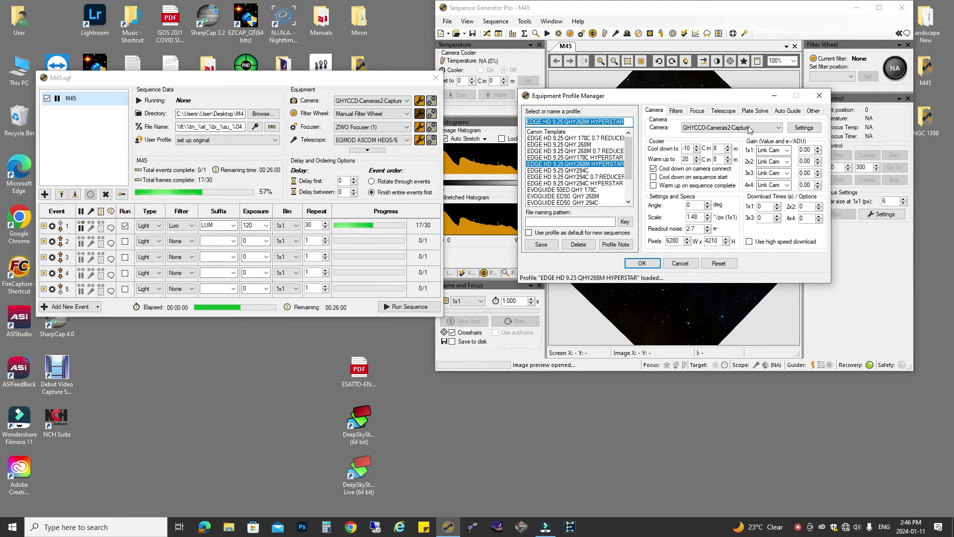
Step: Set the auto guide PHD2 profile to 'ZWO 174MM with SV BONY' and save the equipment profile
left_click(788, 110)
left_click(798, 131)
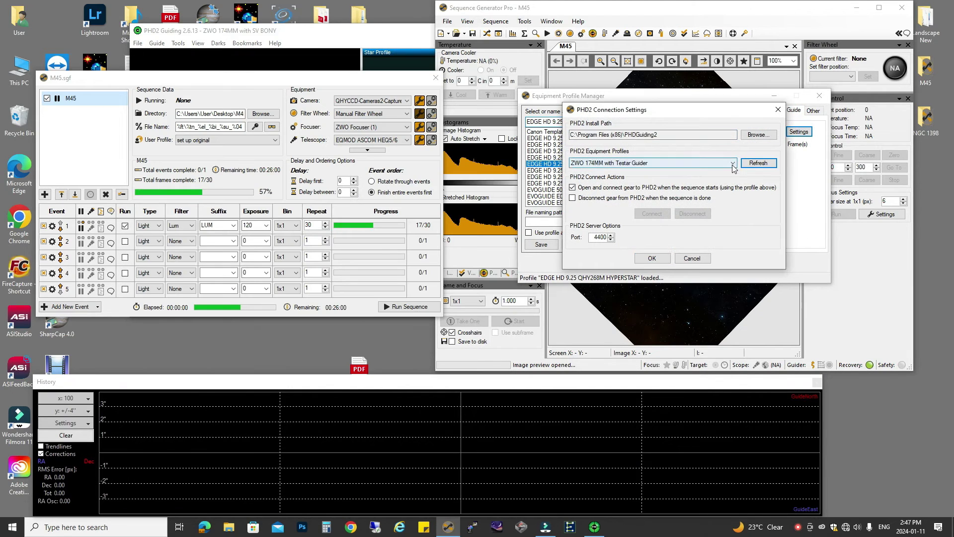
left_click(730, 163)
left_click(629, 194)
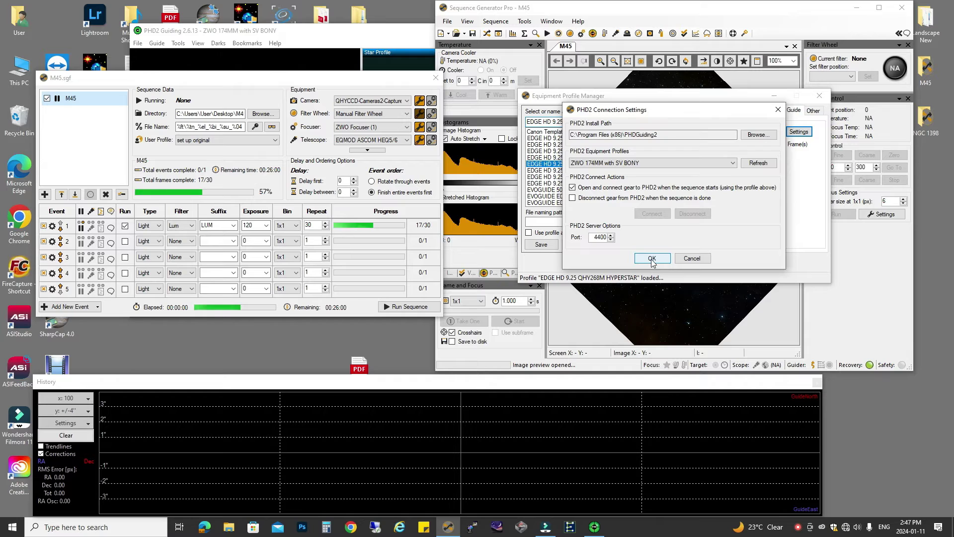
left_click(651, 259)
left_click(642, 263)
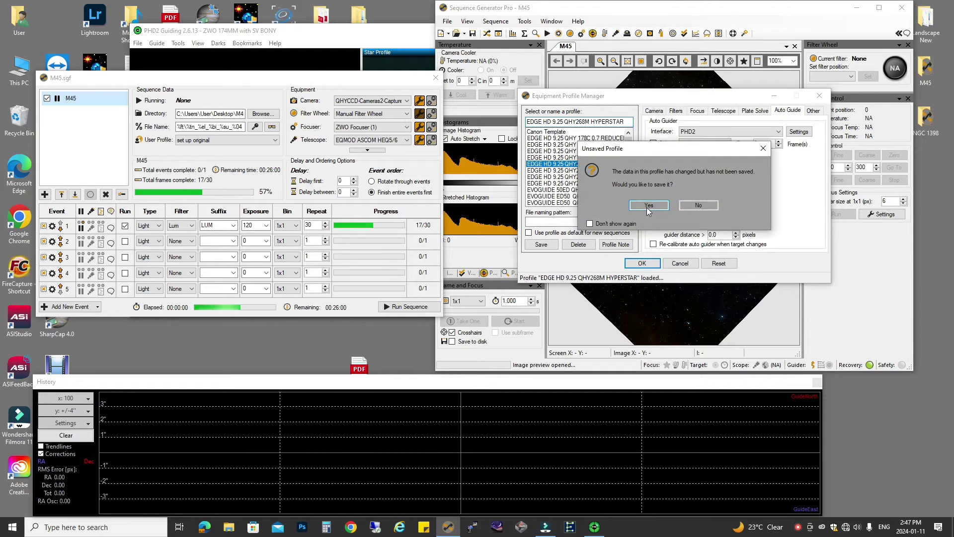
left_click(642, 218)
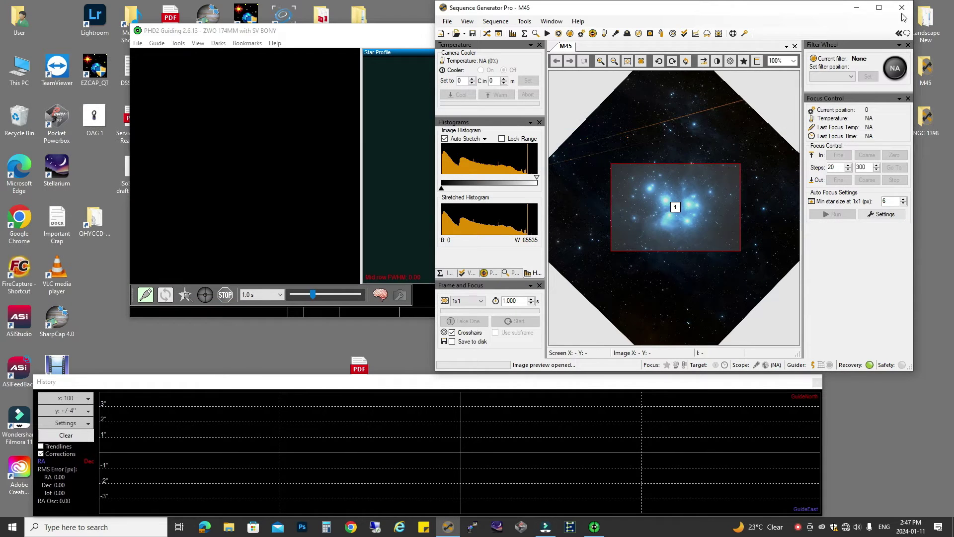
Step: Close Sequence Generator Pro and PHD2, then disconnect PHD2's camera and mount
left_click(901, 8)
left_click(508, 30)
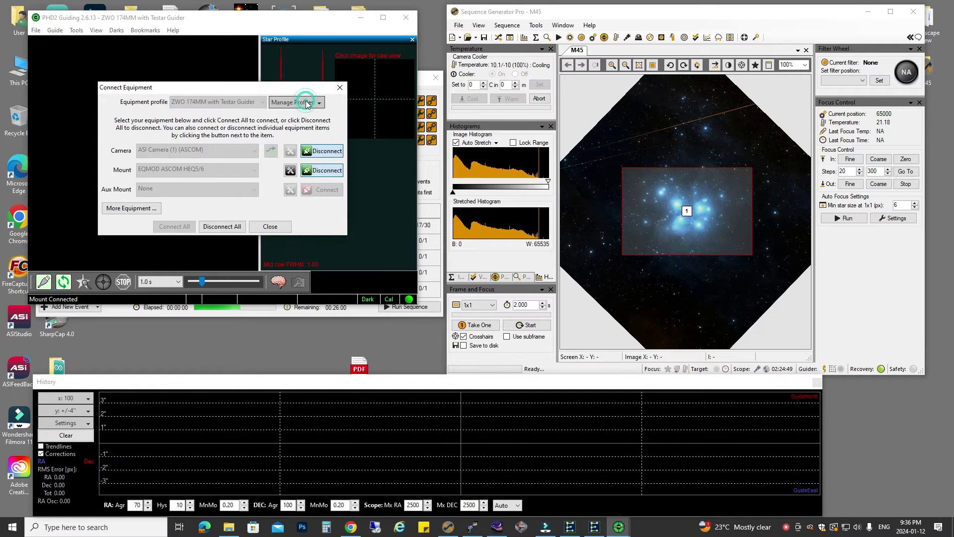
left_click(308, 167)
left_click(322, 151)
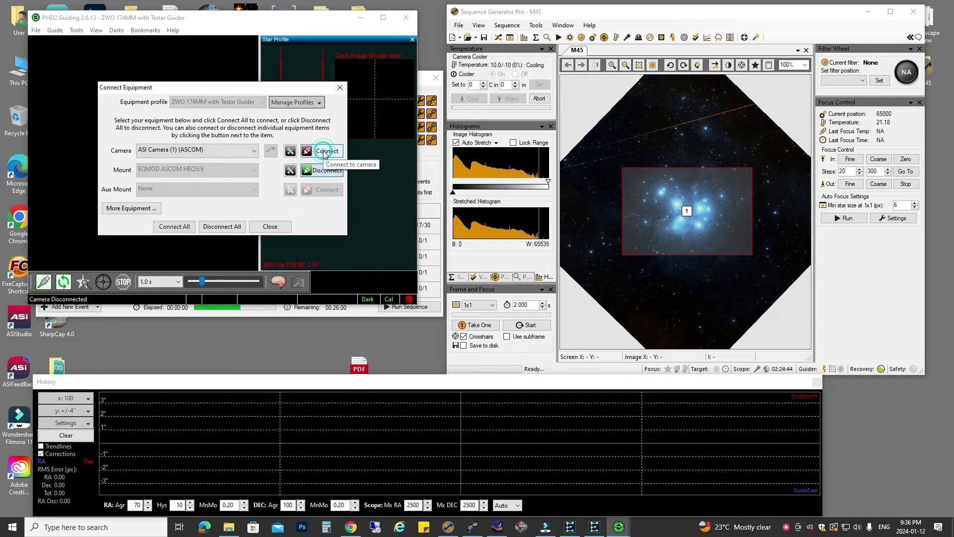
Step: Switch to the 'ZWO 174MM + SV BONY' profile, connect all equipment, and brighten the star image
left_click(296, 101)
left_click(261, 102)
left_click(213, 130)
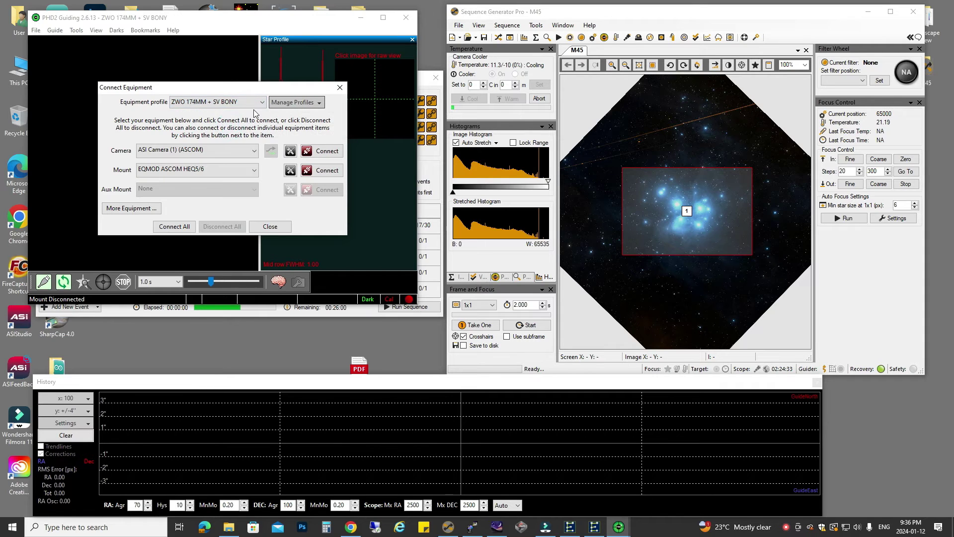
left_click(318, 152)
left_click(322, 170)
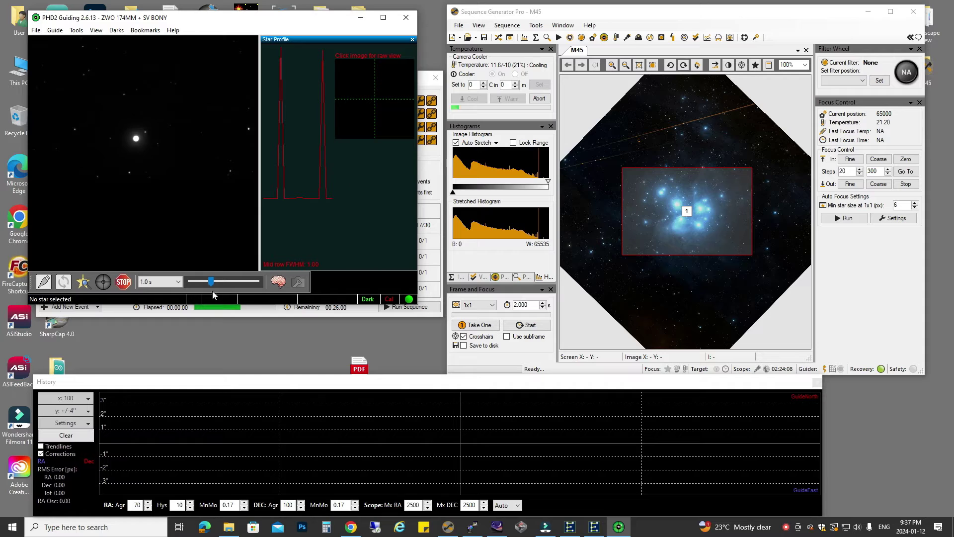
mouse_move(212, 281)
left_mouse_down()
mouse_move(230, 283)
mouse_move(202, 283)
left_mouse_up()
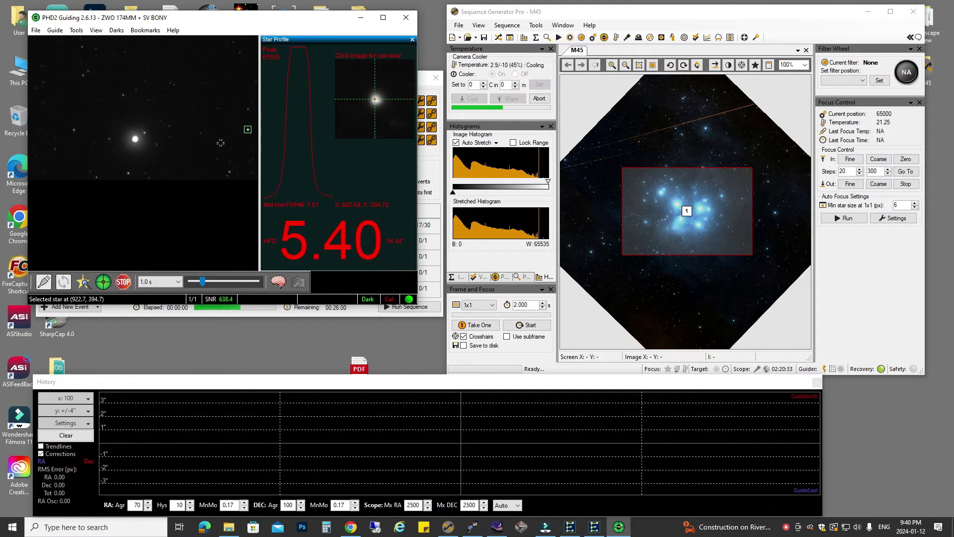
Step: Auto-select a guide star in PHD2 and overlay the bullseye target on the image
left_click(122, 95)
key("alt+s")
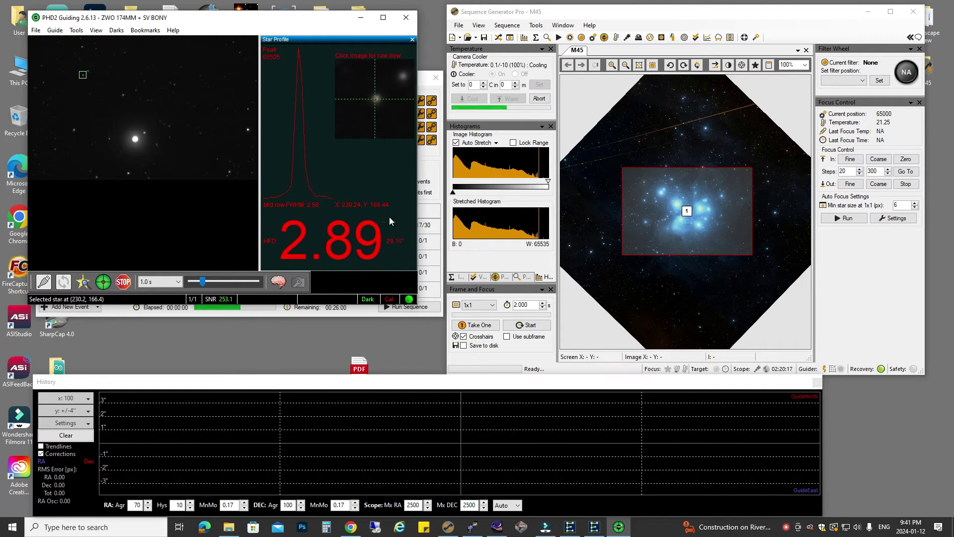
left_click(423, 81)
left_click(234, 24)
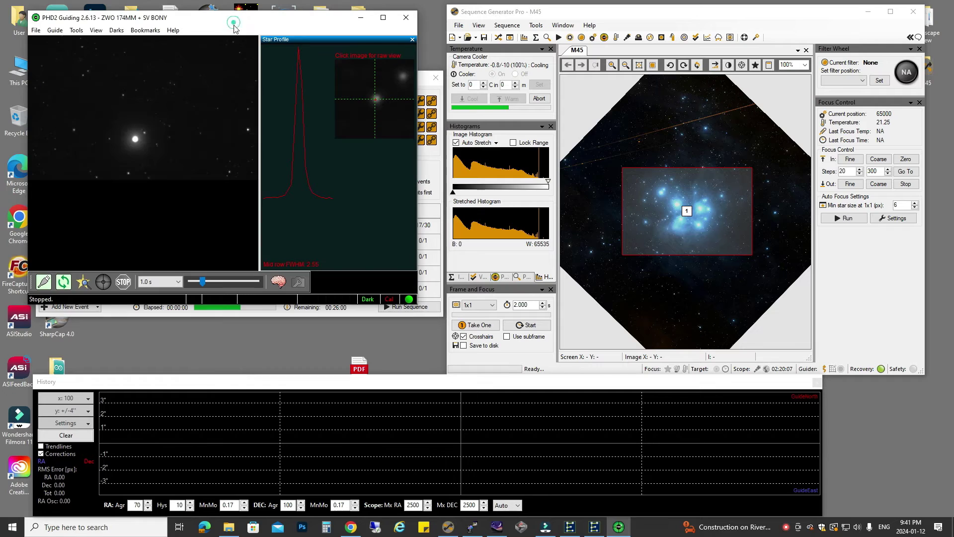
left_click(95, 31)
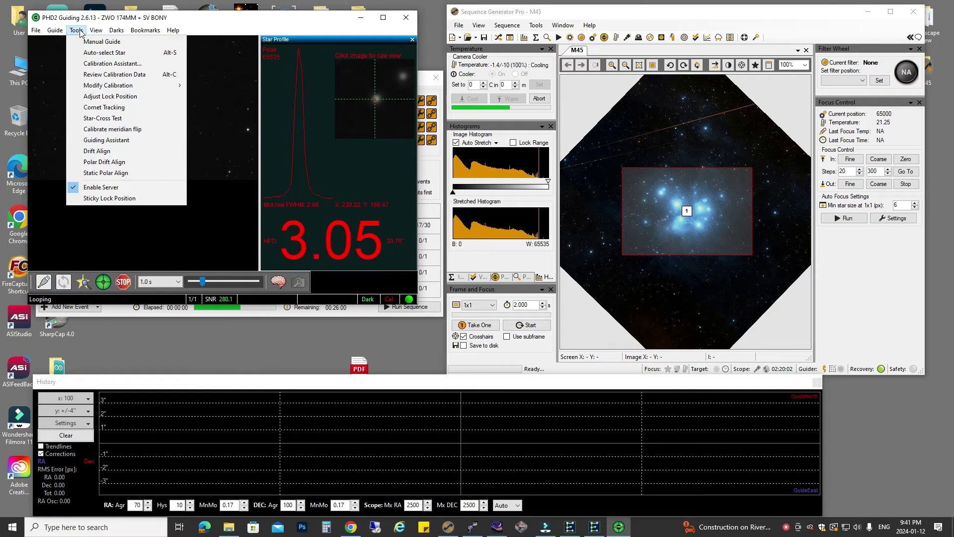
left_click(114, 121)
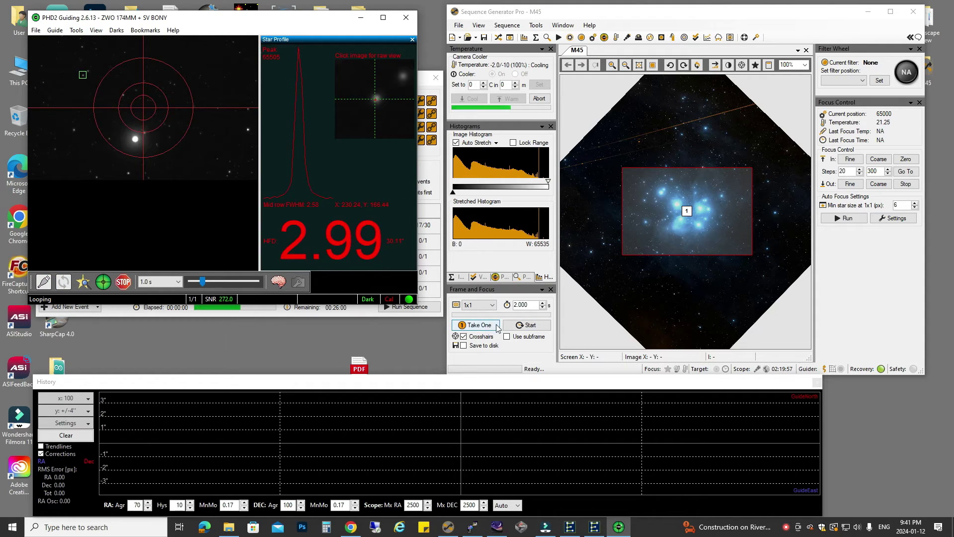
Step: In SGP, run 1-second Frame and Focus exposures and close the M45 sequence
left_click(542, 308)
left_click(525, 324)
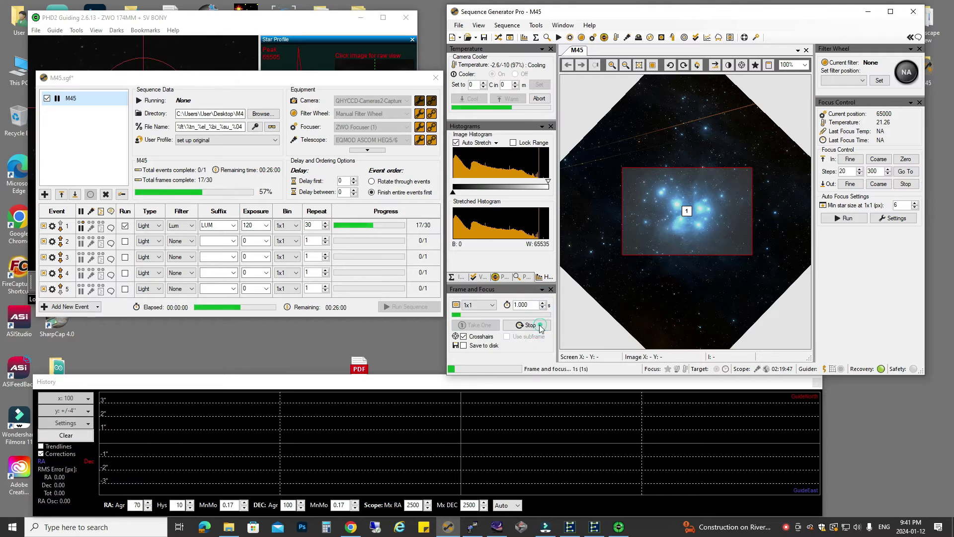
left_click(435, 78)
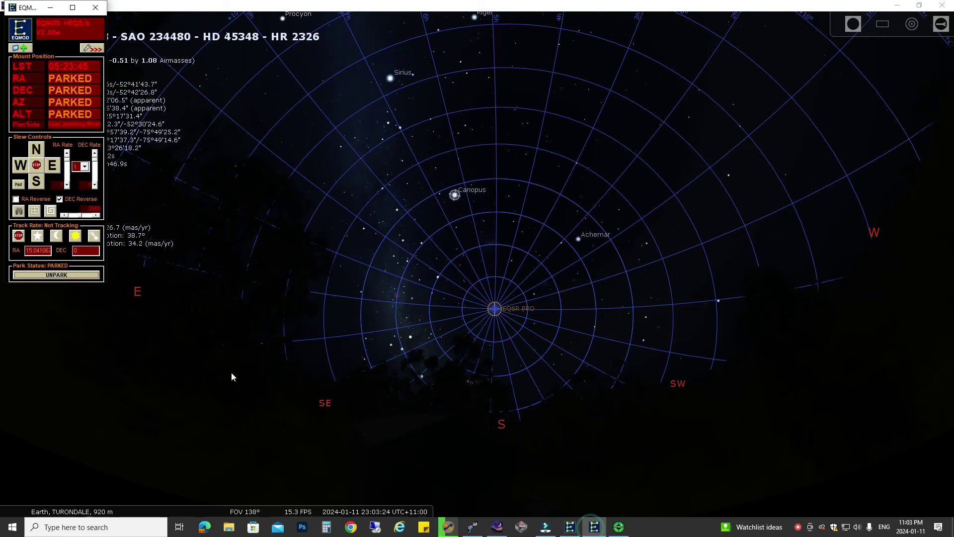
Step: Slew the mount to Canopus from Stellarium and nudge it east and south at declination rate 3
left_click(455, 197)
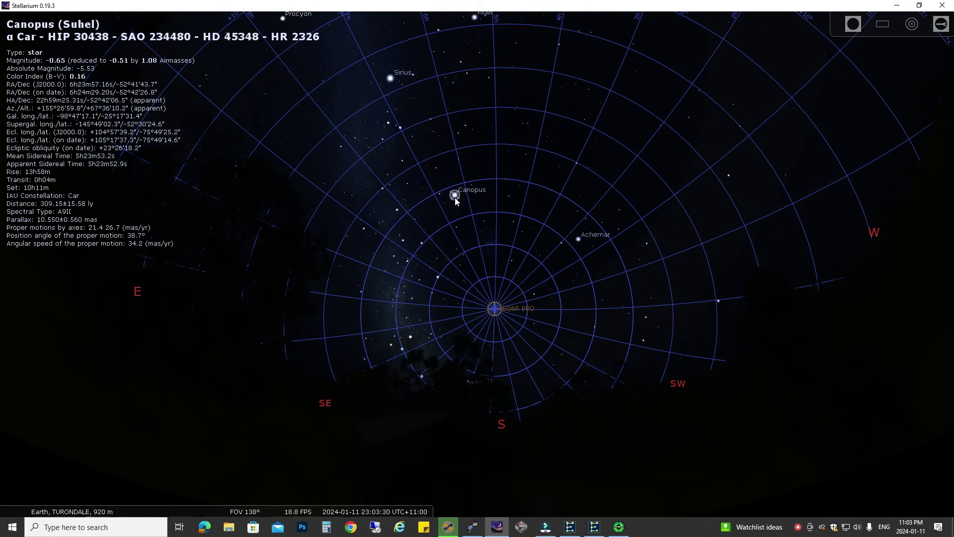
key("ctrl+1")
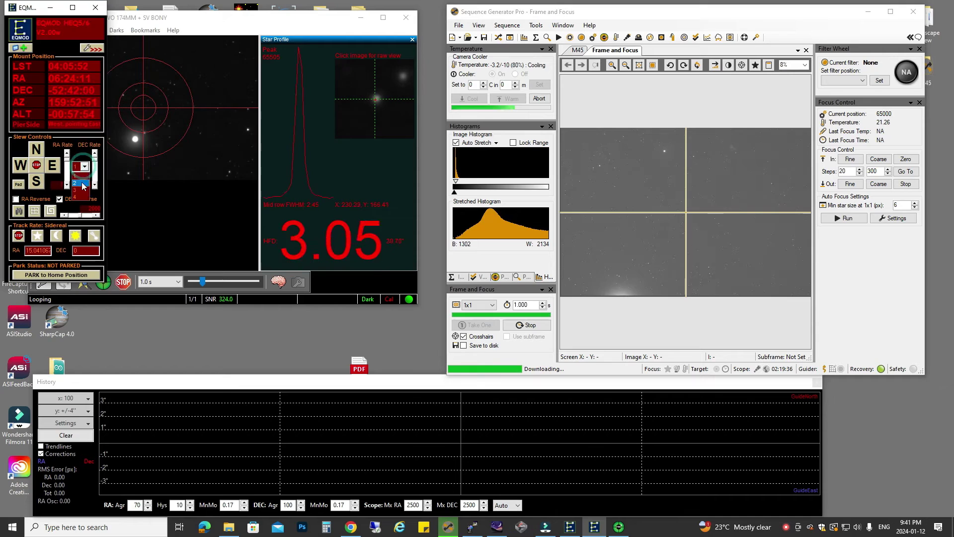
left_click(36, 183)
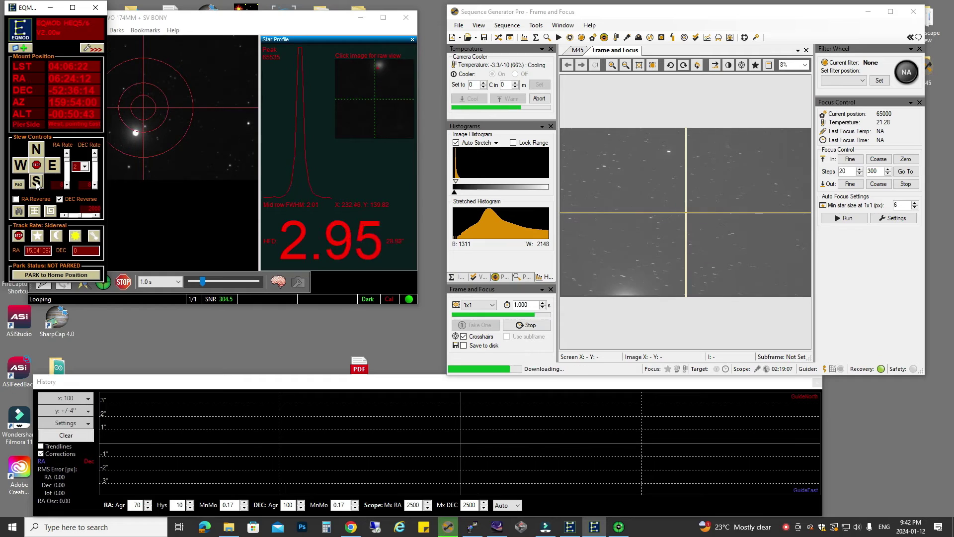
left_click(37, 182)
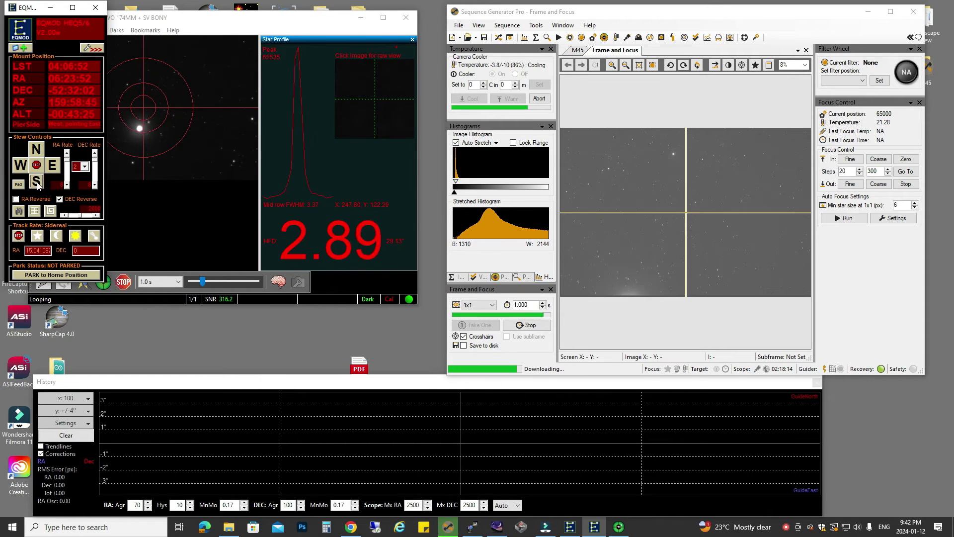
left_click(36, 182)
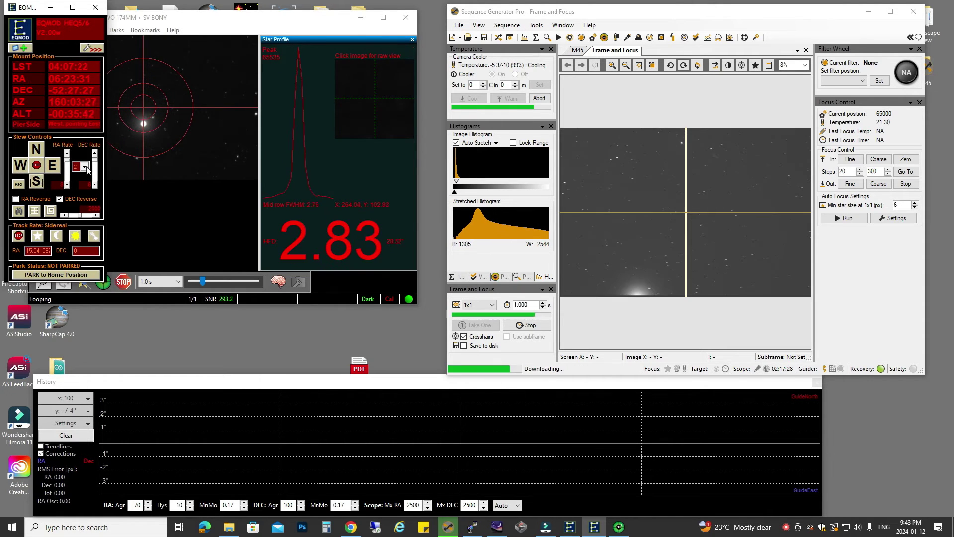
Step: Nudge the mount west and south until Canopus is centred, then pick a guide star in PHD2
left_click(20, 166)
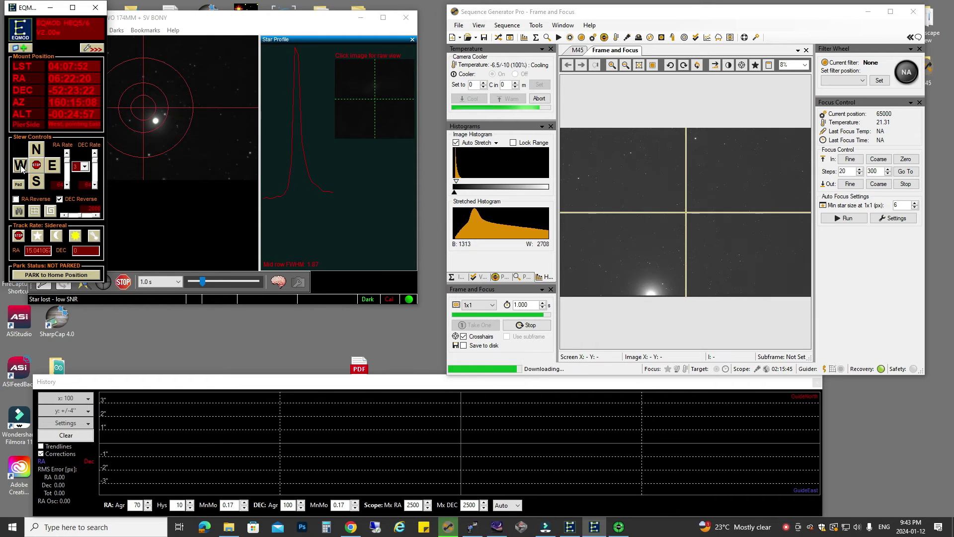
left_click(36, 182)
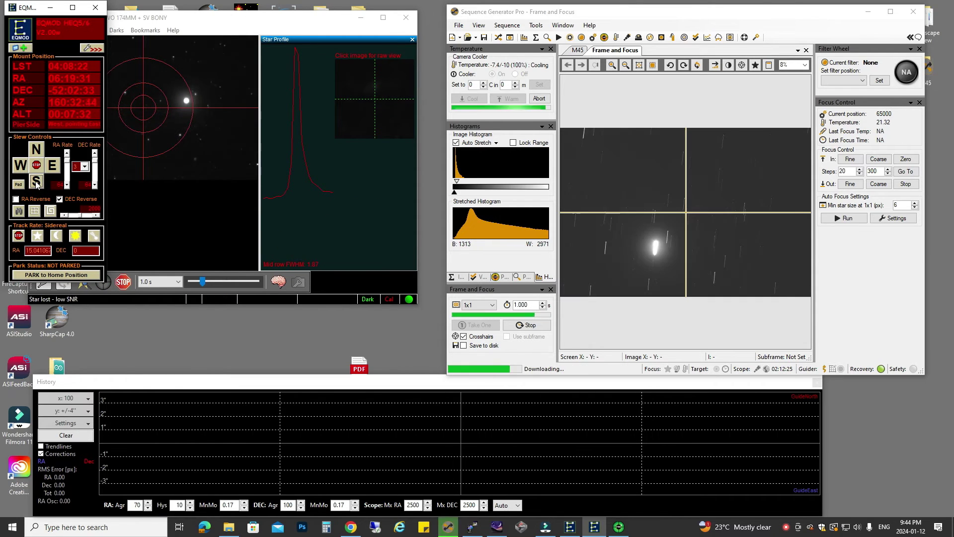
left_click(22, 166)
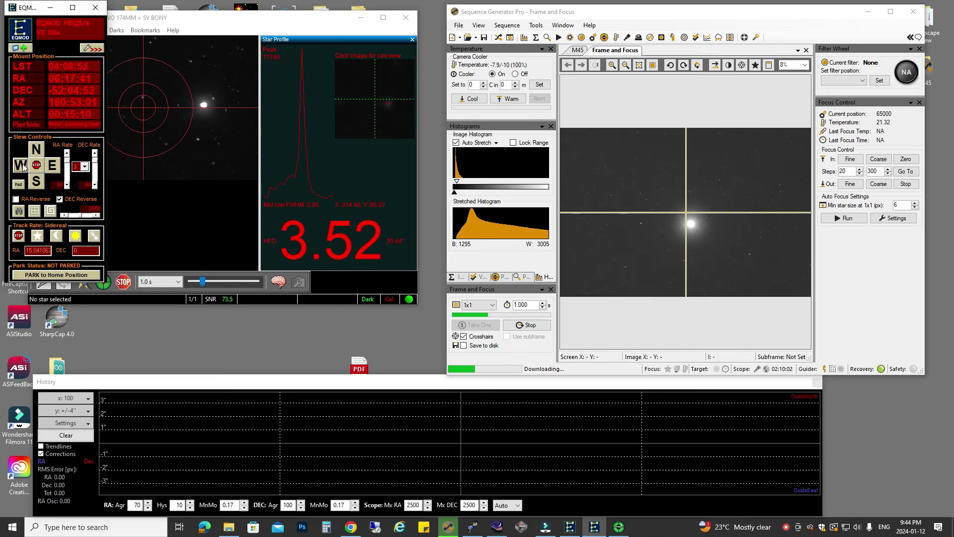
left_click(22, 167)
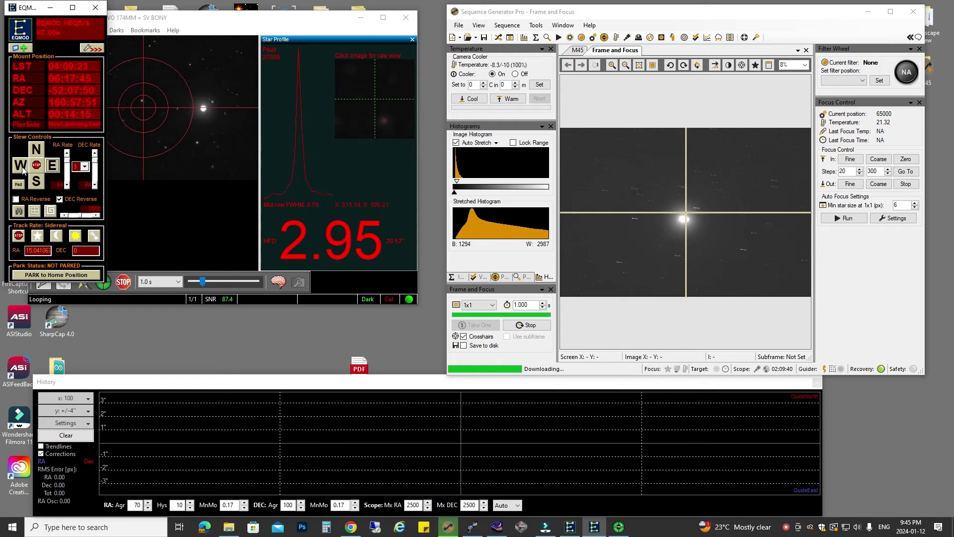
left_click(36, 181)
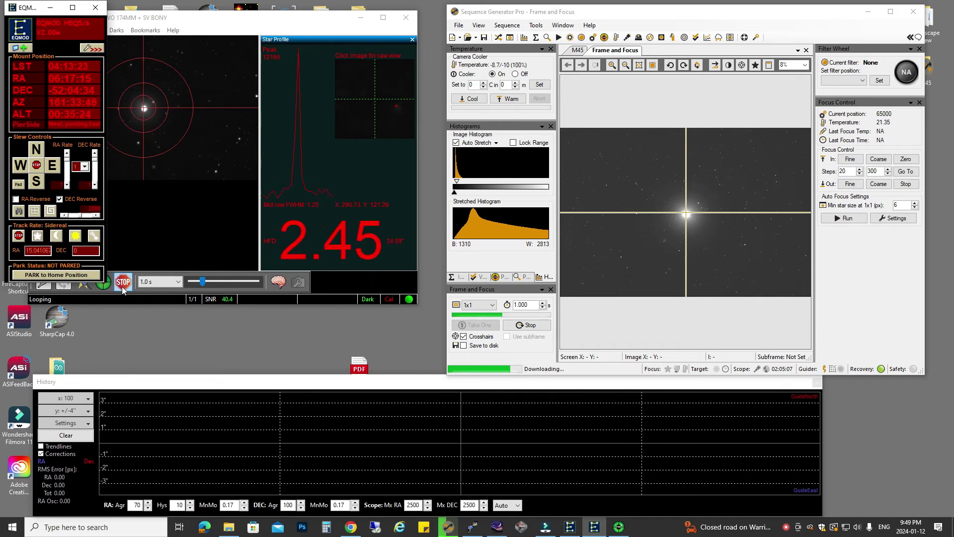
left_click(238, 138)
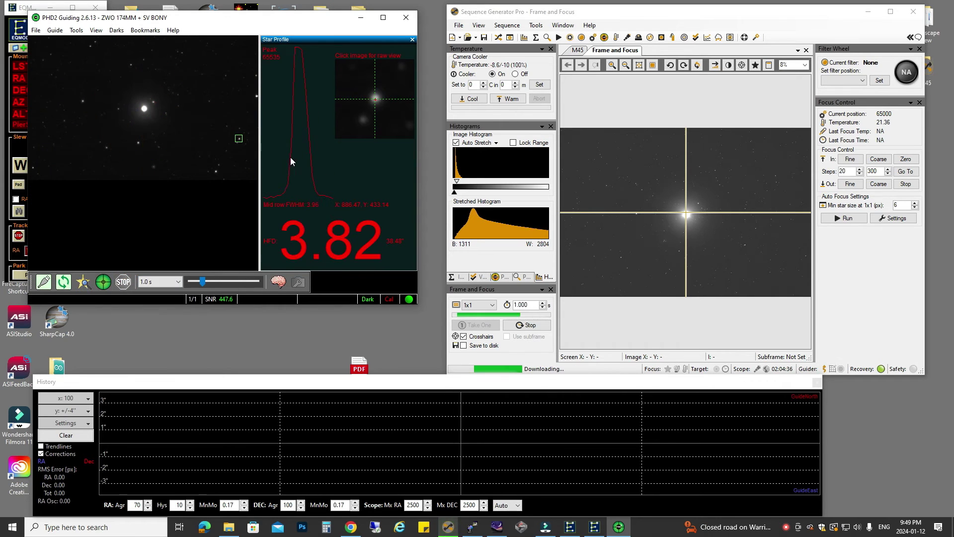
Step: Open the Calibration Assistant from Guide and slew to declination 0, about 5° east of the meridian
left_click(104, 281)
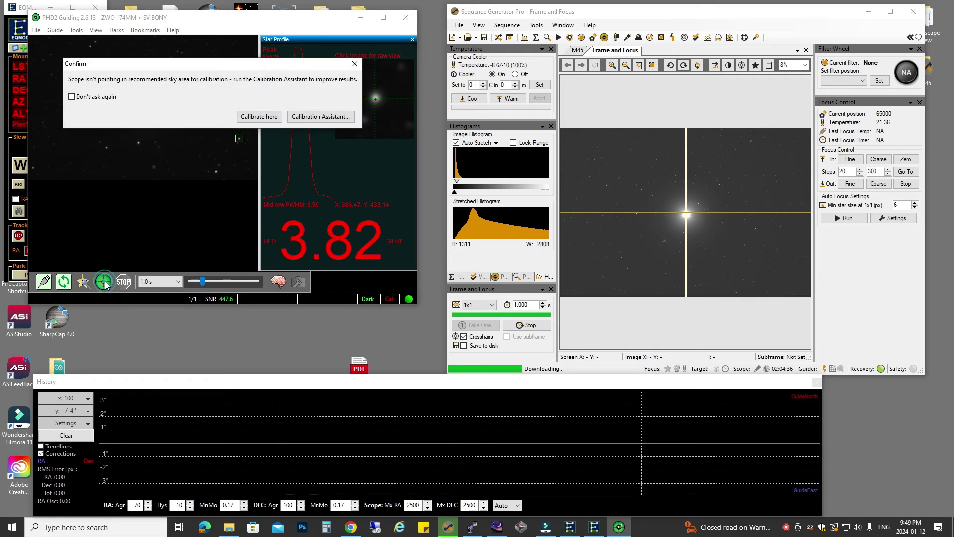
left_click(323, 117)
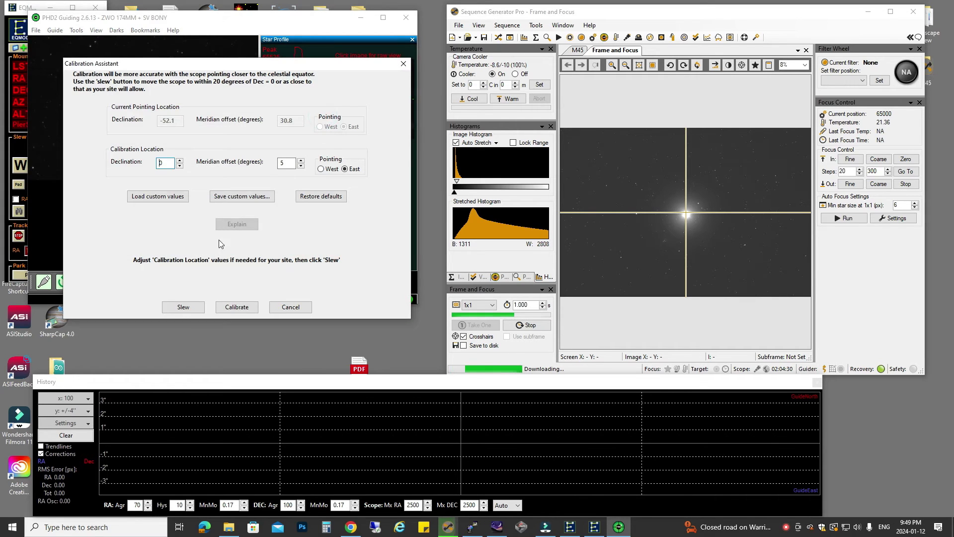
left_click(197, 308)
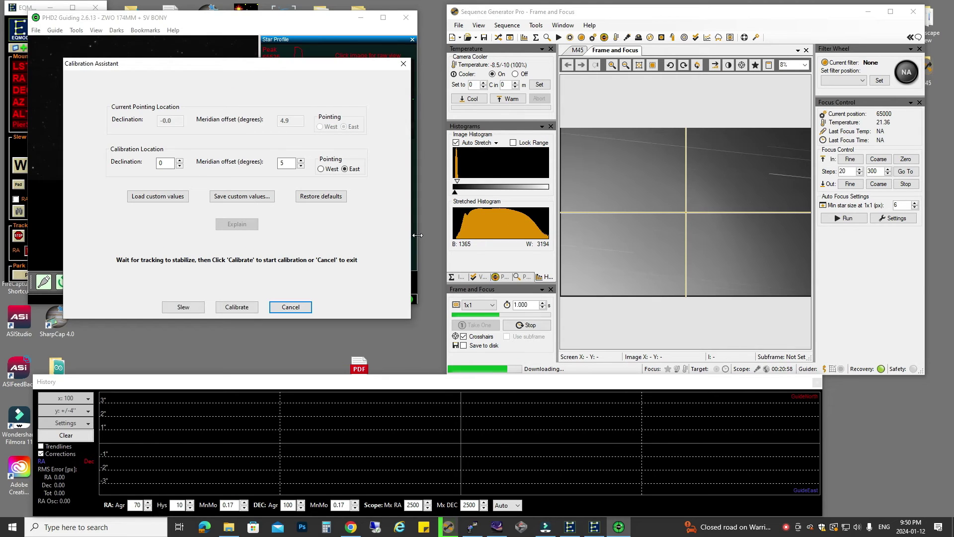
Step: Start calibration at this location and move the assistant dialog off the star view
left_click(238, 307)
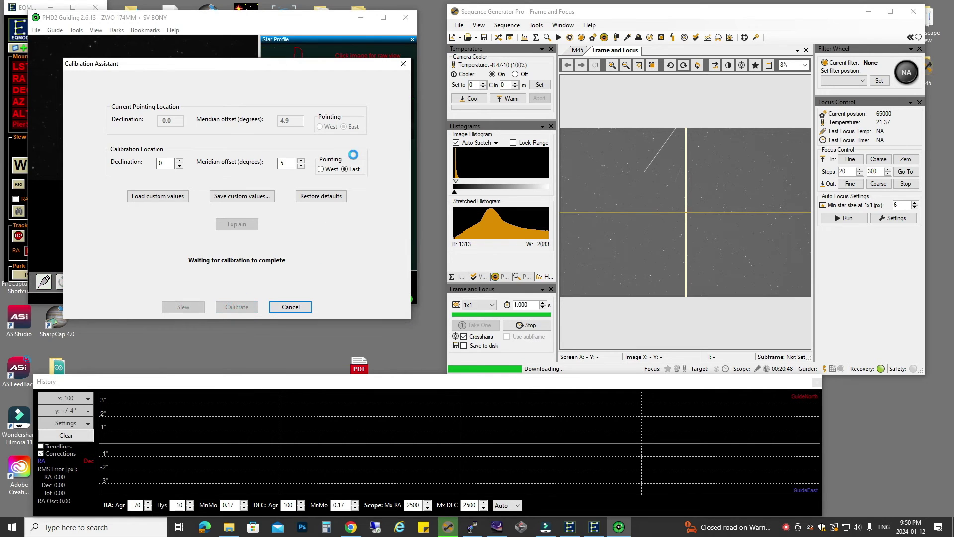
left_click_drag(268, 69, 688, 43)
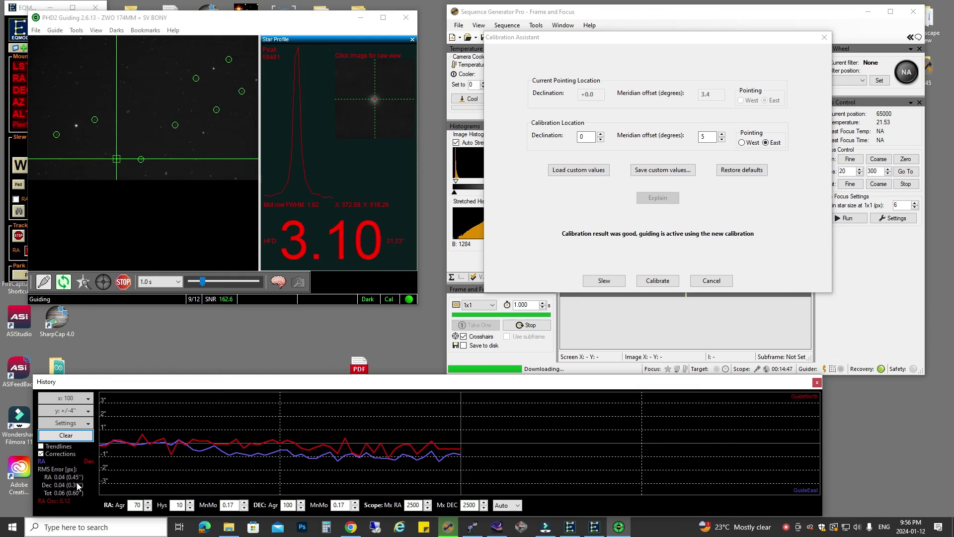
Step: Cancel the Calibration Assistant and clear the guiding History graph
left_click(712, 281)
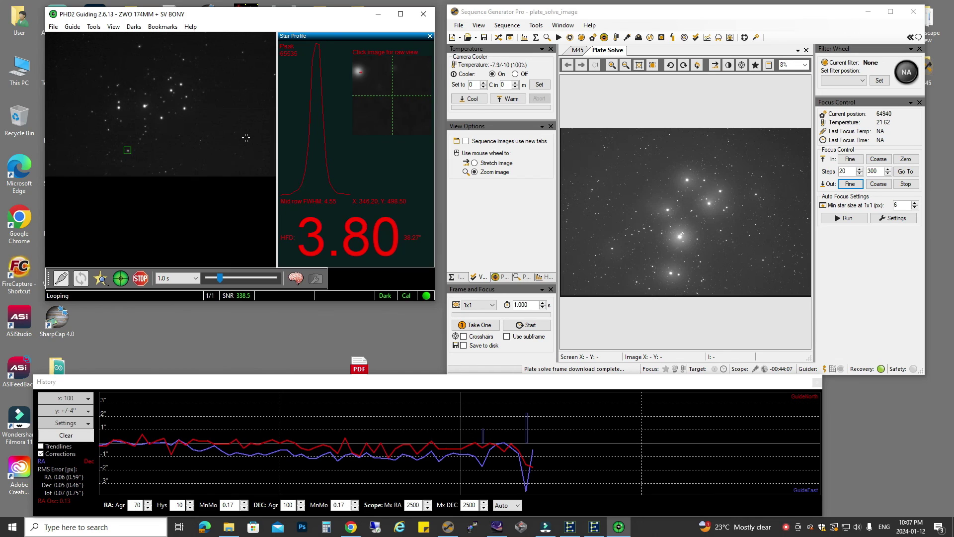
left_click(71, 435)
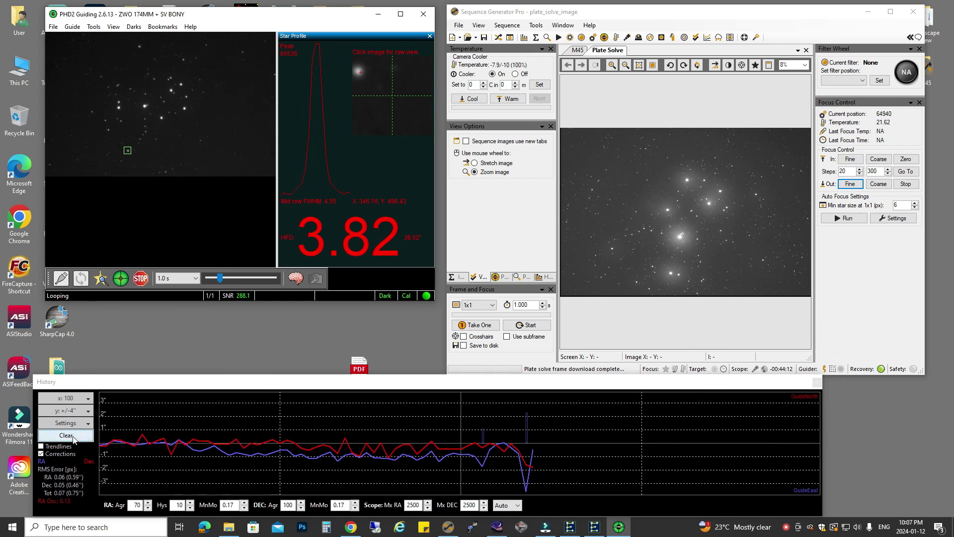